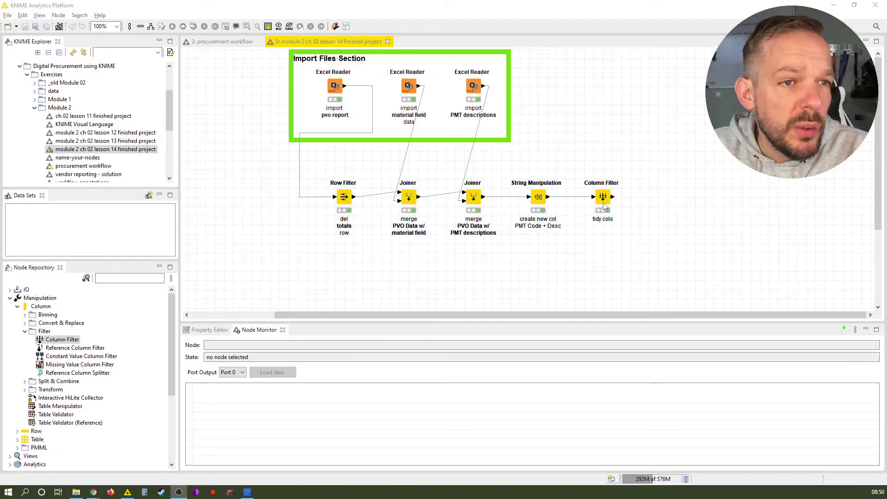
# View the Column Filter's output, then search the node repository for 'column res'.
pyautogui.click(602, 207)
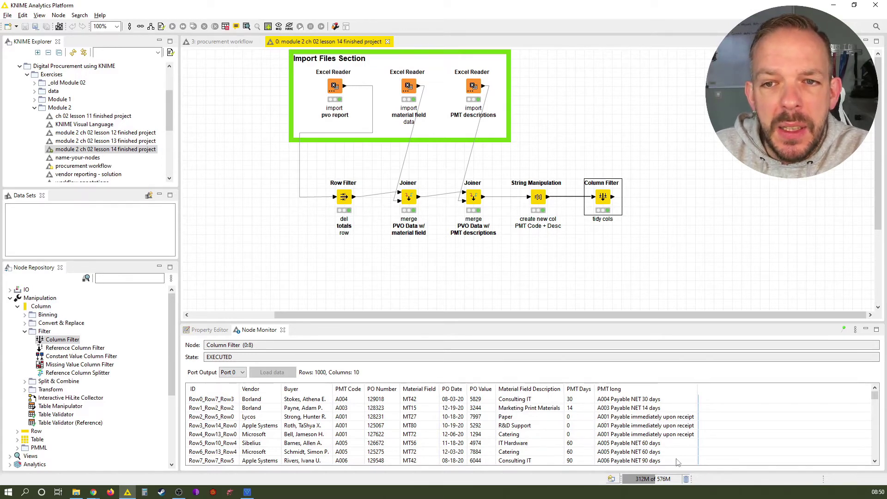
pyautogui.click(121, 279)
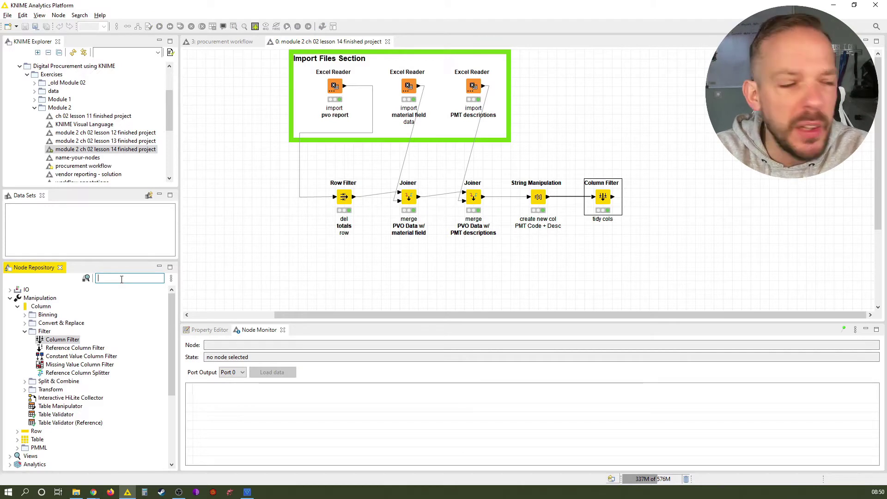
pyautogui.write('column res')
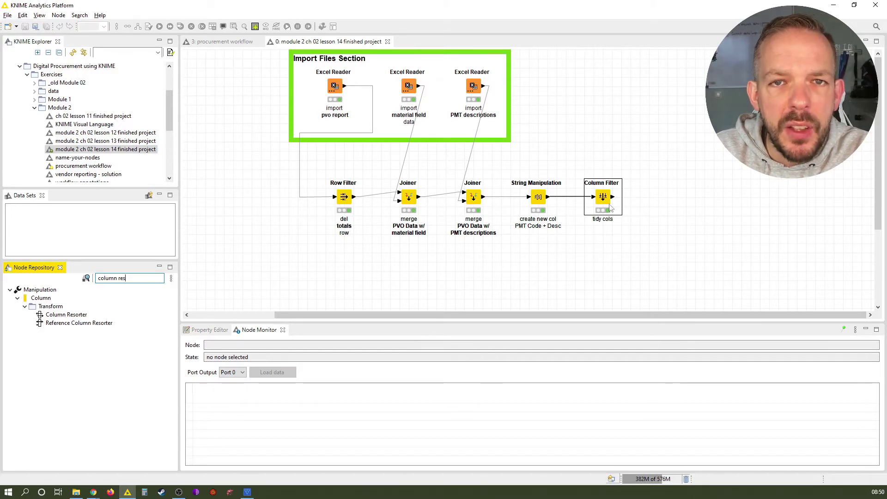
# Add a Column Resorter after tidy cols, labelled 'rearrange' / 'PO cols & mat field cols'.
pyautogui.doubleClick(70, 315)
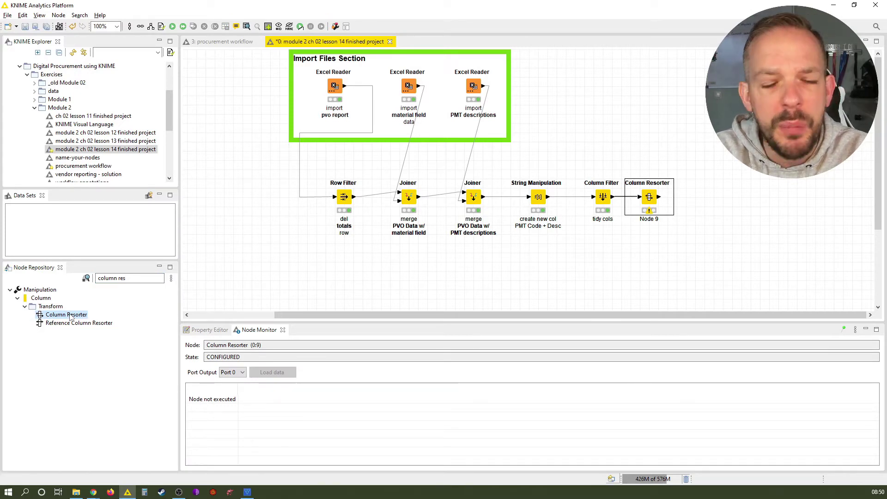
pyautogui.press('F2')
pyautogui.write('re')
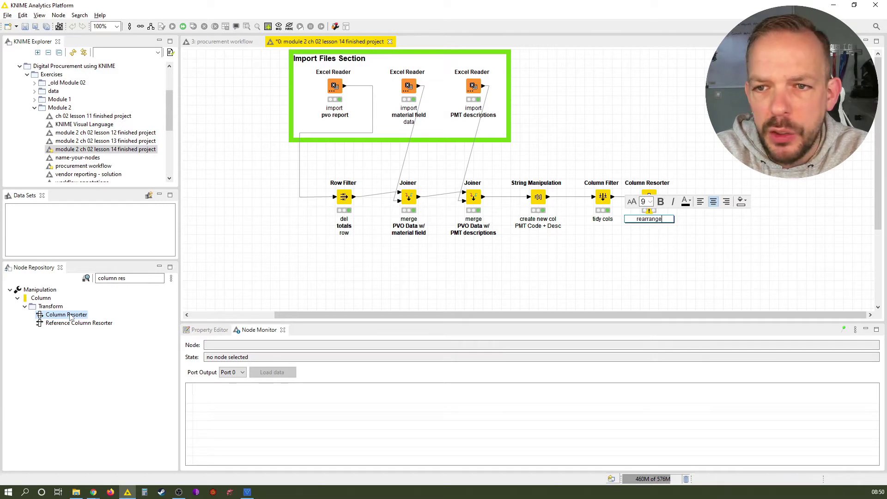
pyautogui.write('arrange')
pyautogui.press('Return')
pyautogui.write('PO cols')
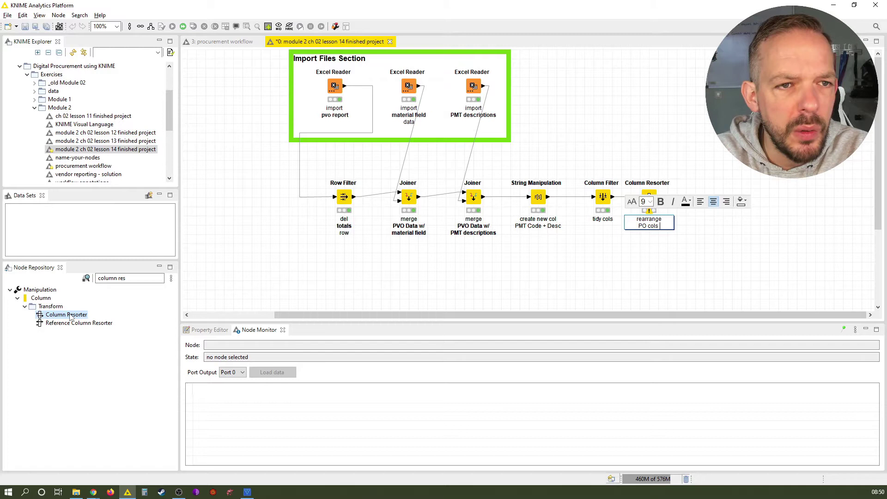
pyautogui.write(' & mat')
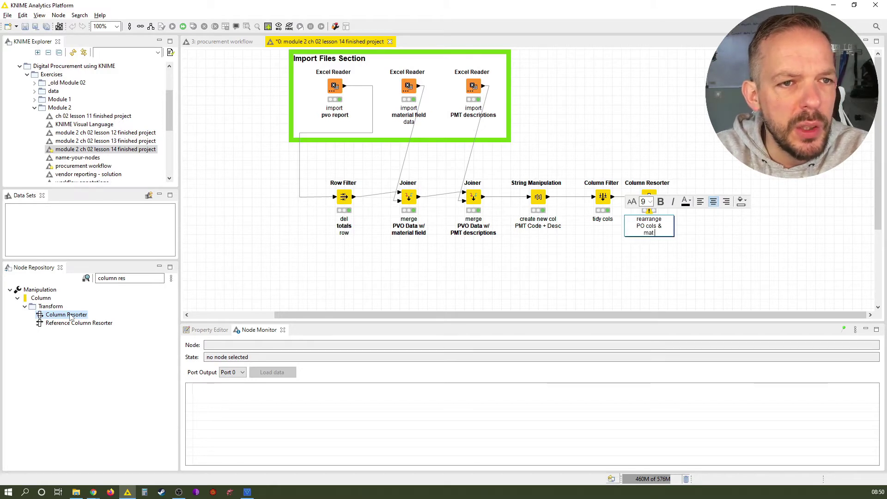
pyautogui.write(' field cols')
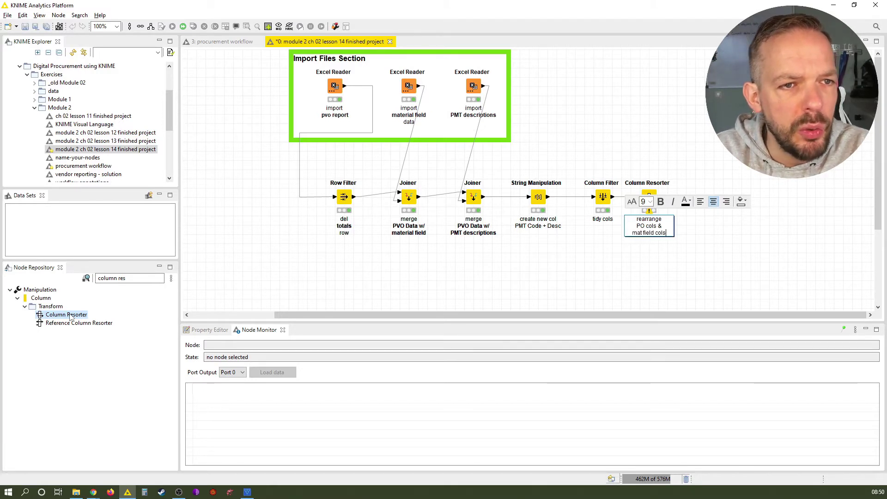
# Make 'PO cols' and 'mat field cols' bold in the node label.
pyautogui.hotkey('shift', 'Home')
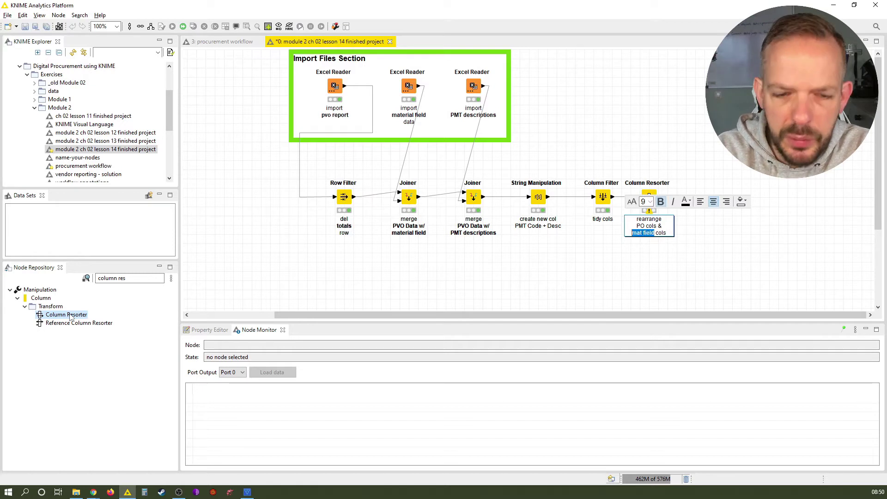
pyautogui.hotkey('ctrl', 'b')
pyautogui.press('End')
pyautogui.press('Up')
pyautogui.press('Home')
pyautogui.hotkey('shift', 'ctrl', 'Right')
pyautogui.hotkey('shift', 'ctrl', 'Right')
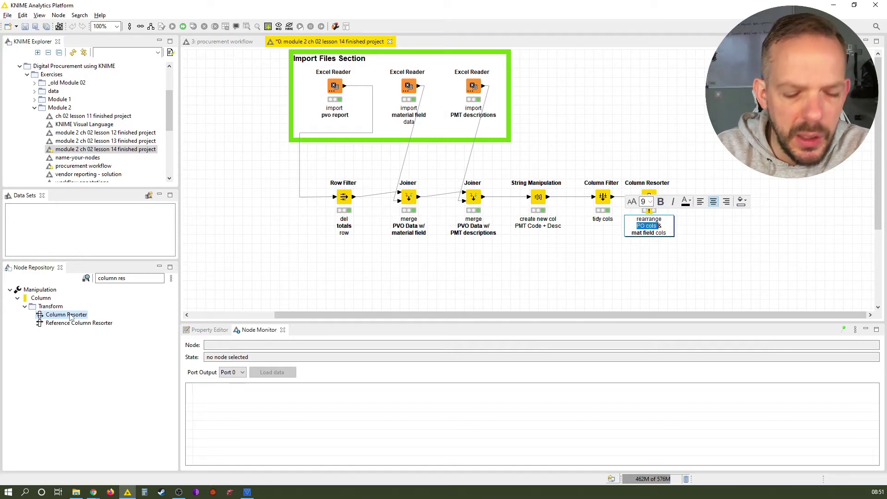
pyautogui.hotkey('ctrl', 'b')
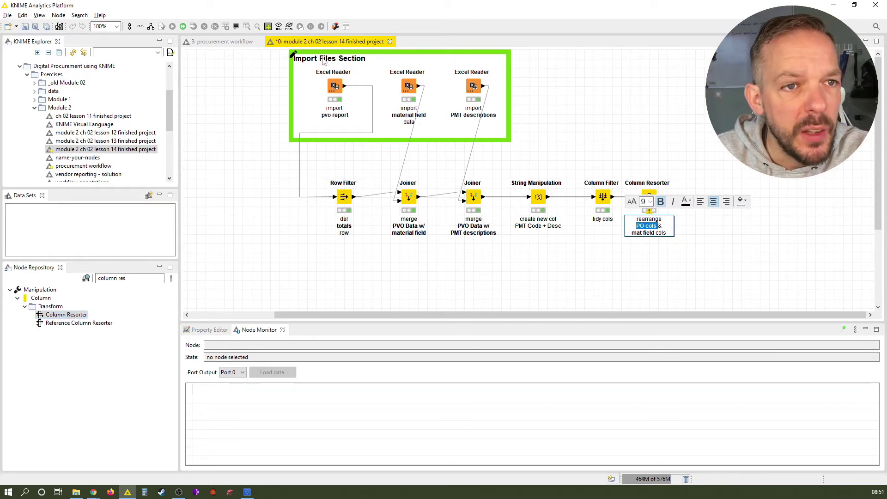
pyautogui.click(601, 133)
pyautogui.click(648, 198)
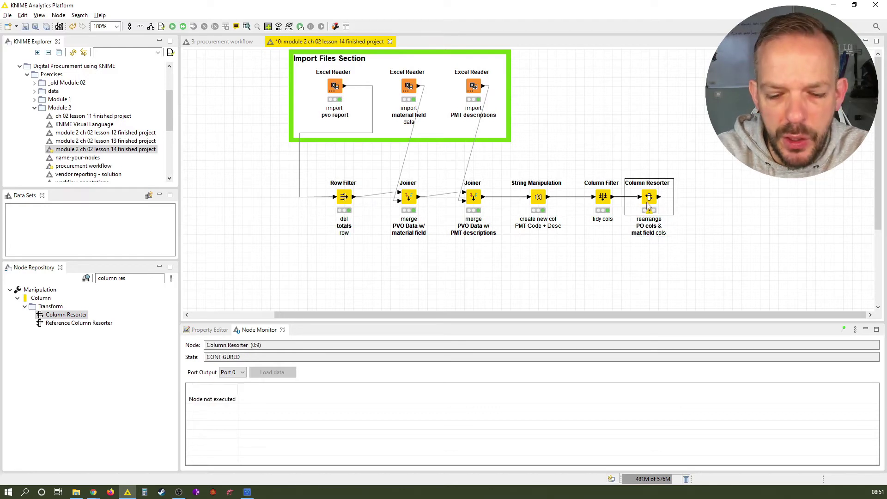
# In the Column Resorter dialog, move PO Date and PO Value above Material Field.
pyautogui.doubleClick(648, 207)
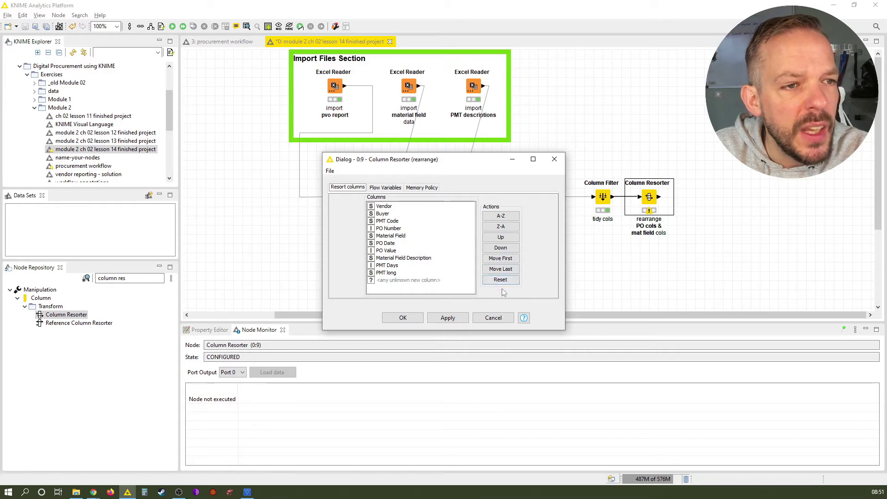
pyautogui.moveTo(449, 163); pyautogui.dragTo(555, 98)
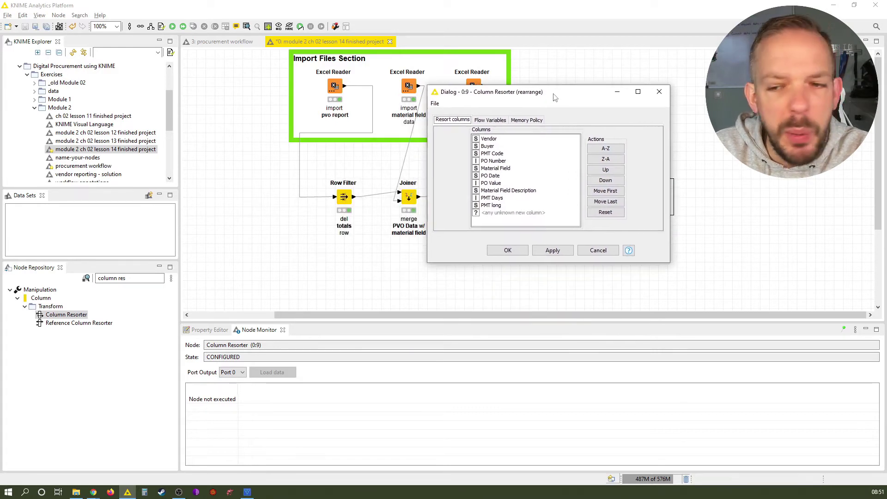
pyautogui.click(491, 176)
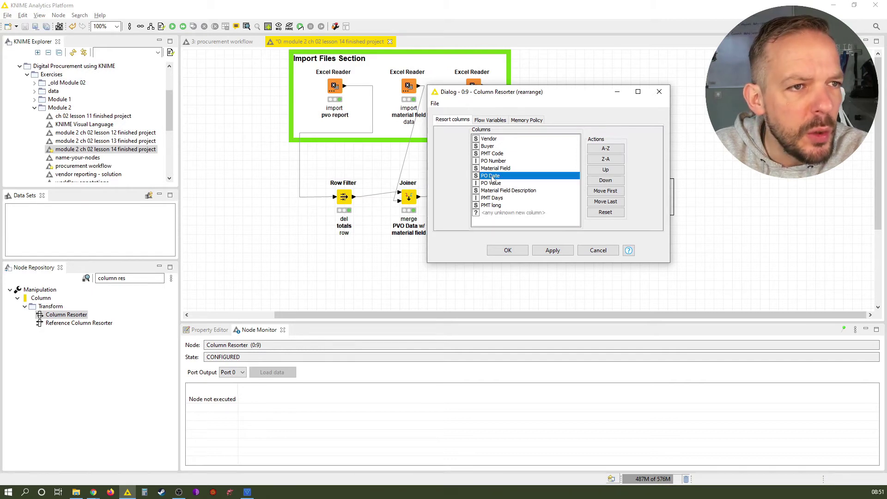
pyautogui.click(605, 170)
pyautogui.click(494, 183)
pyautogui.click(605, 170)
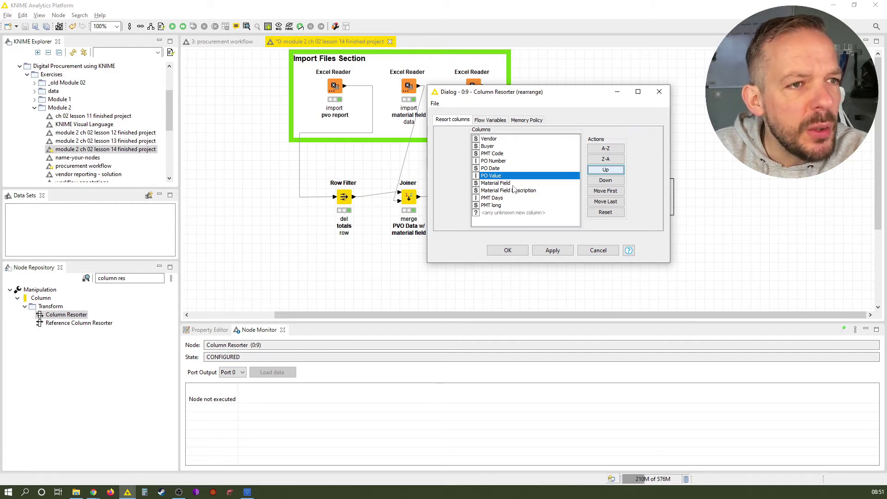
# Move PMT Code three places down below the material field columns and confirm.
pyautogui.click(504, 156)
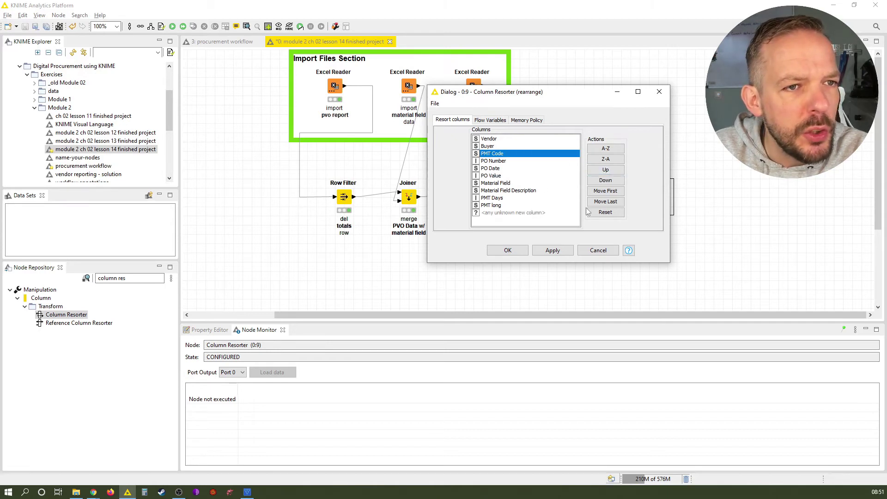
pyautogui.click(603, 181)
pyautogui.click(603, 181)
pyautogui.click(604, 181)
pyautogui.click(603, 181)
pyautogui.click(603, 181)
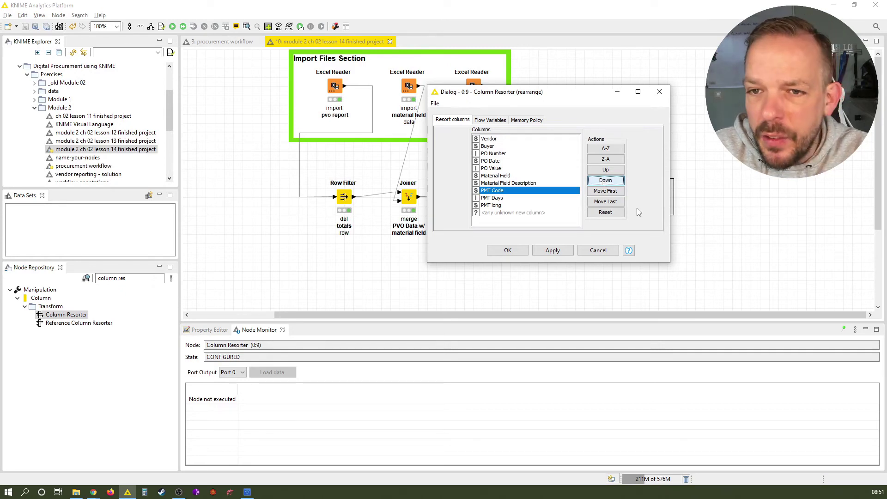
pyautogui.click(508, 250)
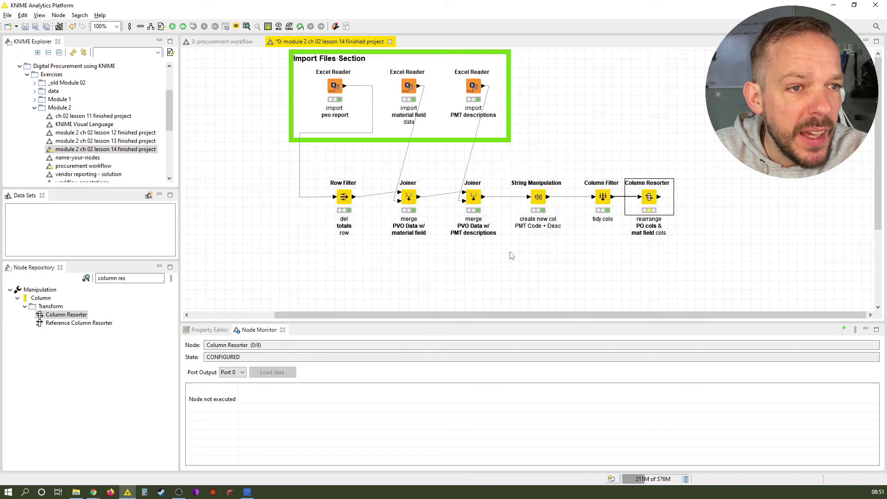
# Execute the Column Resorter with F7, producing Vendor, Buyer, PO, material field, then PMT columns.
pyautogui.press('F7')
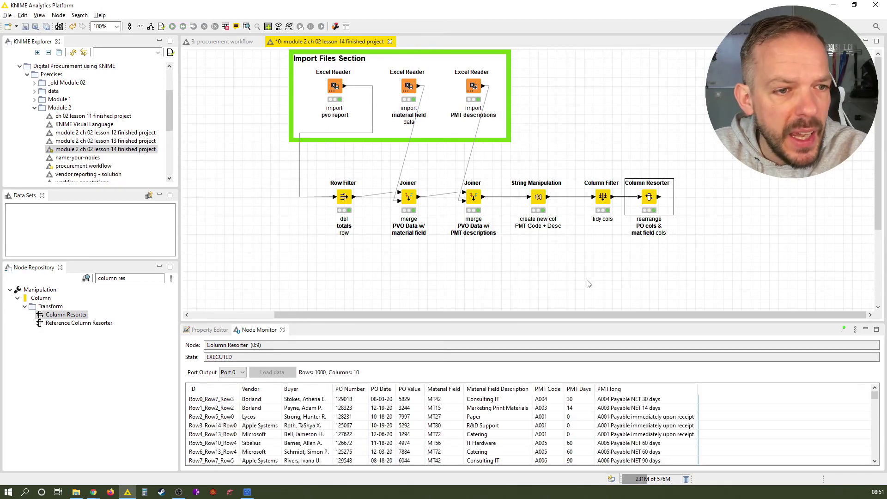